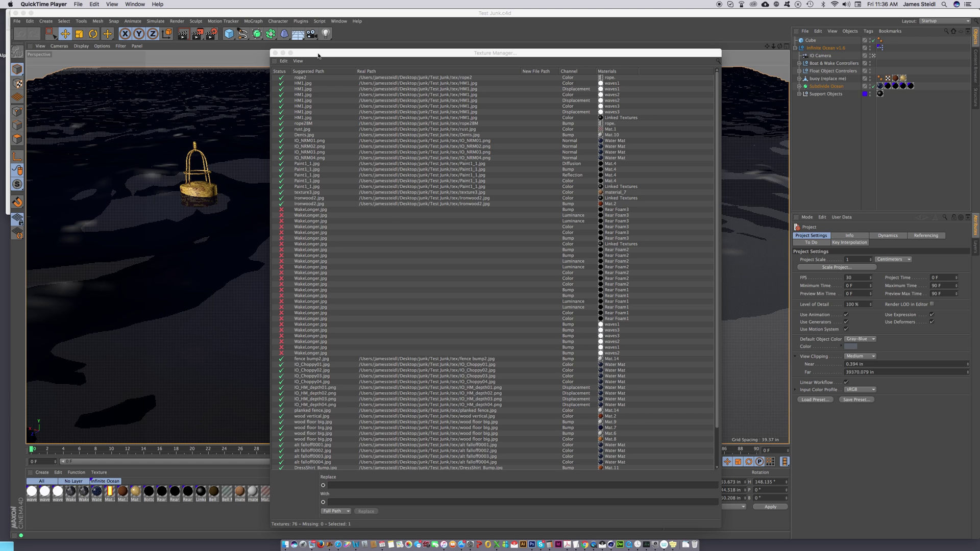
Scroll down to the red-X WakeLonger.jpg rows and shrink the Texture Manager to a small window
scroll(353, 188, "down", 1)
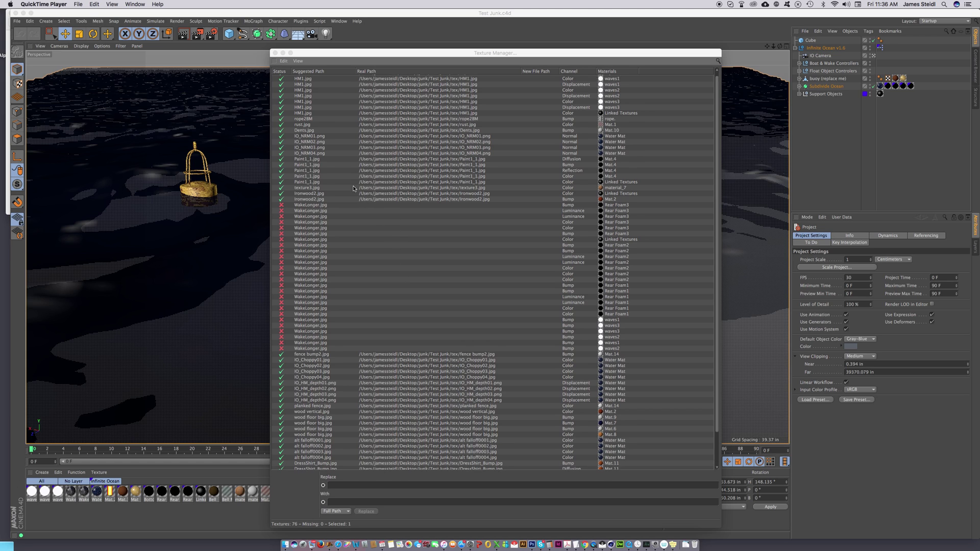
scroll(353, 188, "down", 3)
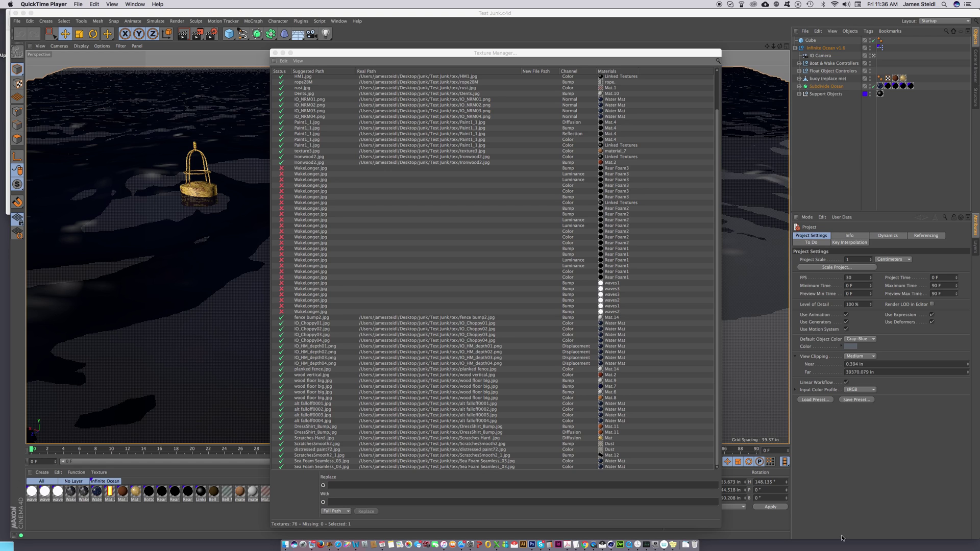
left_click_drag(720, 527, 540, 295)
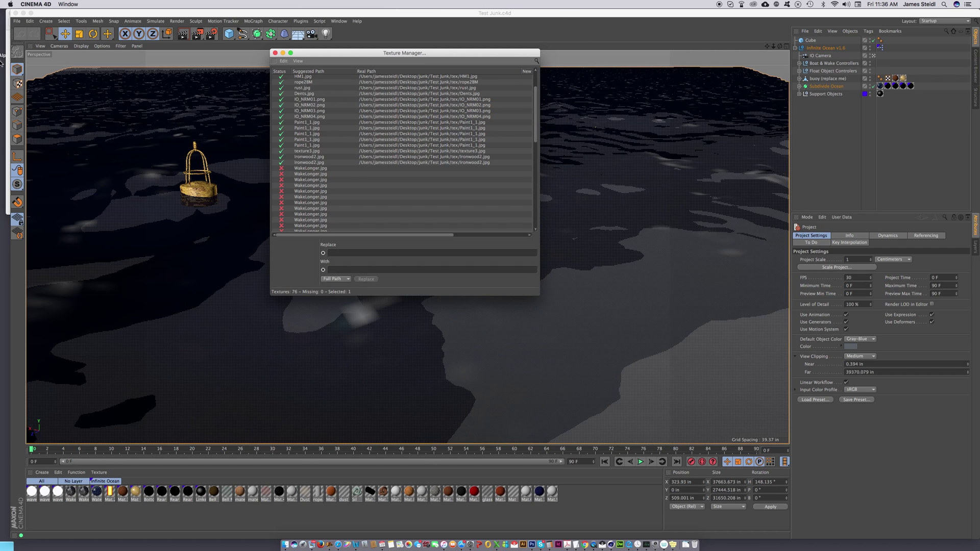
Open WakeLonger.jpg from the Content Browser's tex folder and confirm reloading it
key("shift+F8")
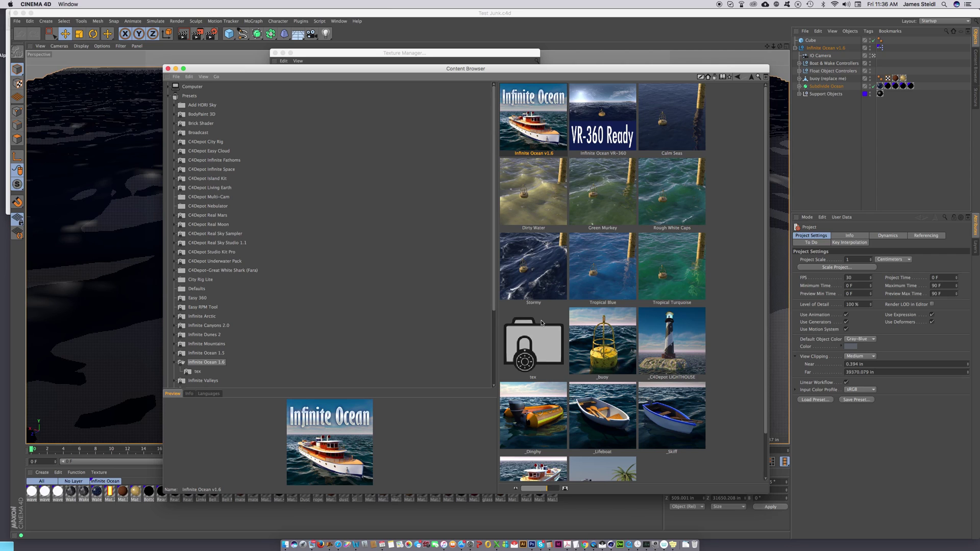
double_click(541, 350)
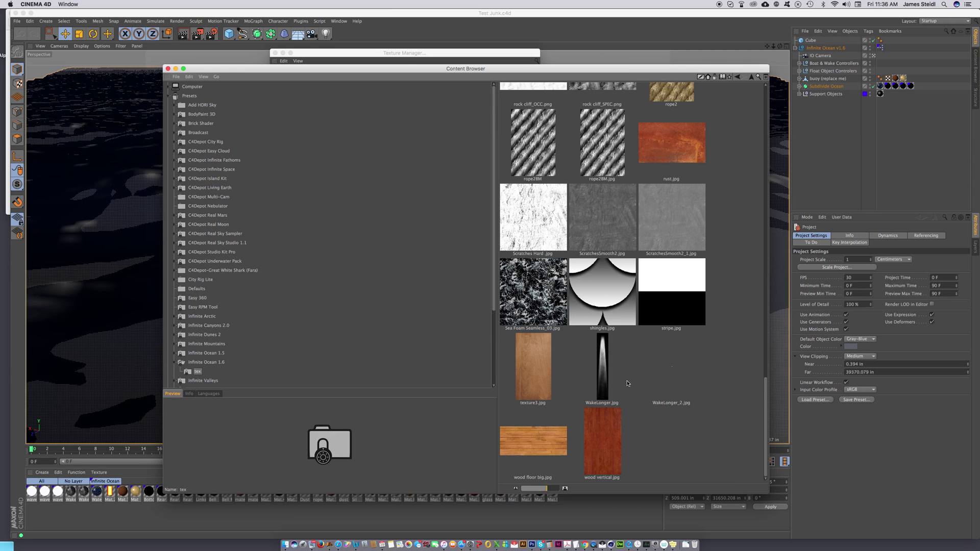
double_click(604, 373)
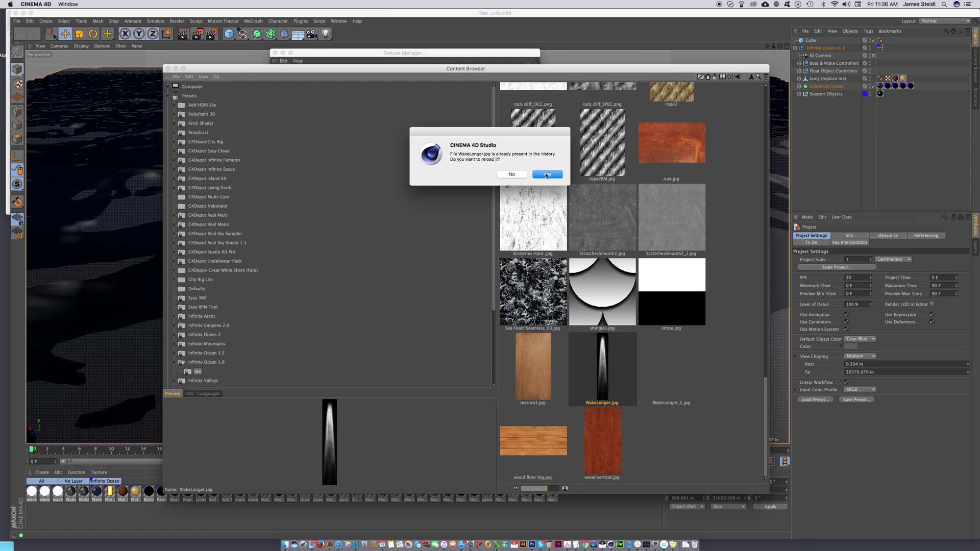
left_click(546, 174)
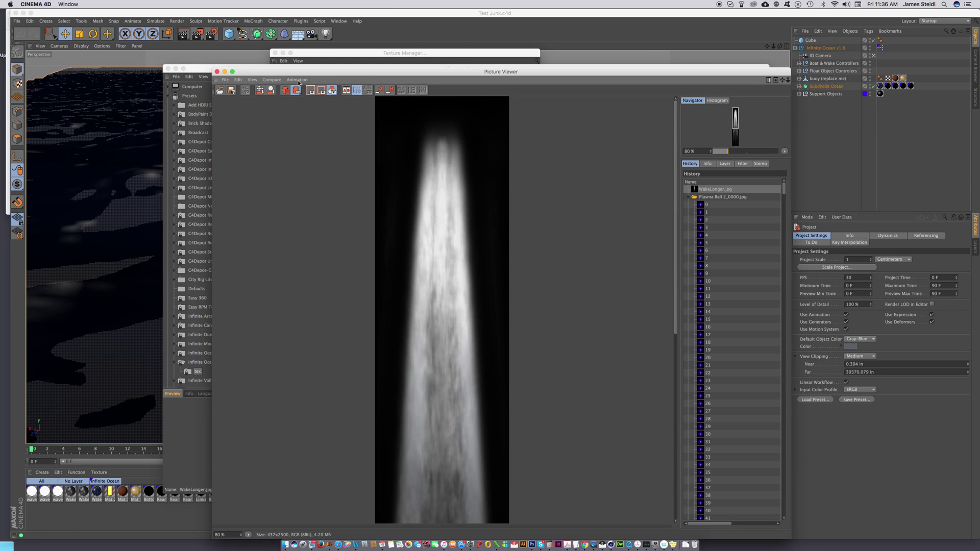
Save the image as the JPEG WakeLonger.jpg in the tex folder, then close the Picture Viewer
left_click(224, 80)
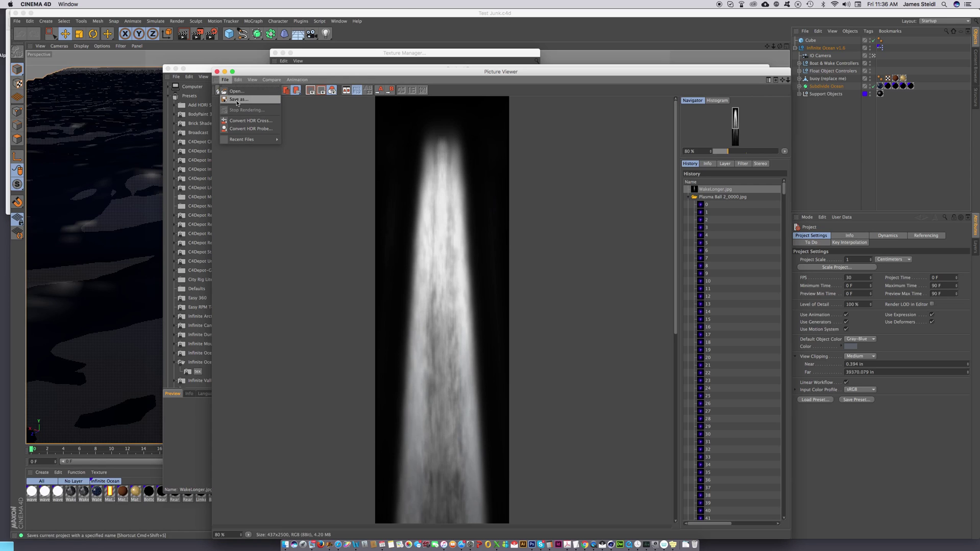
left_click(236, 100)
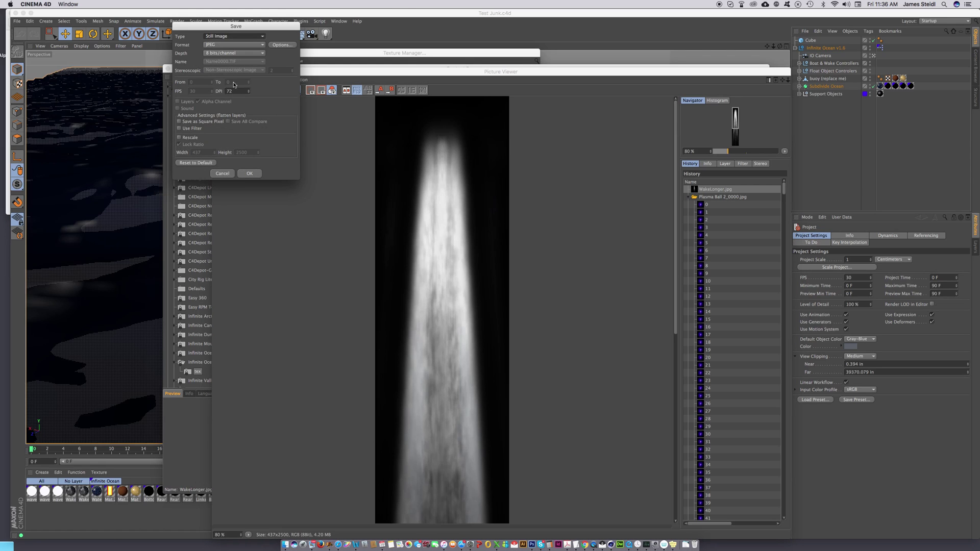
left_click(251, 174)
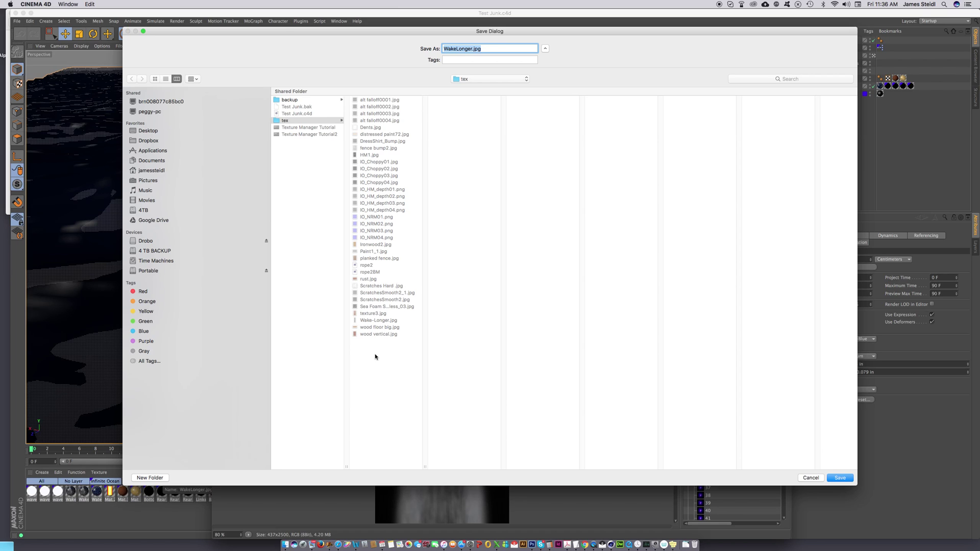
left_click(841, 477)
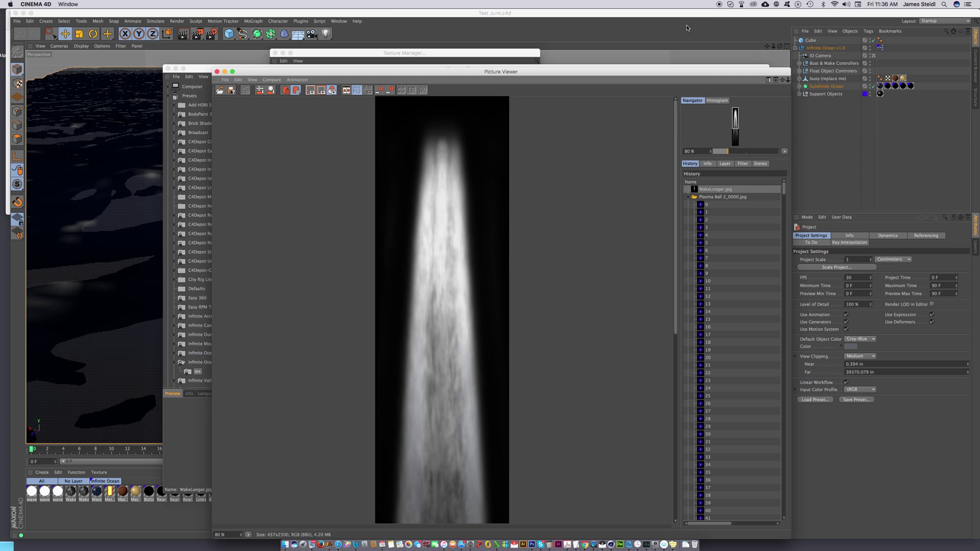
left_click(685, 27)
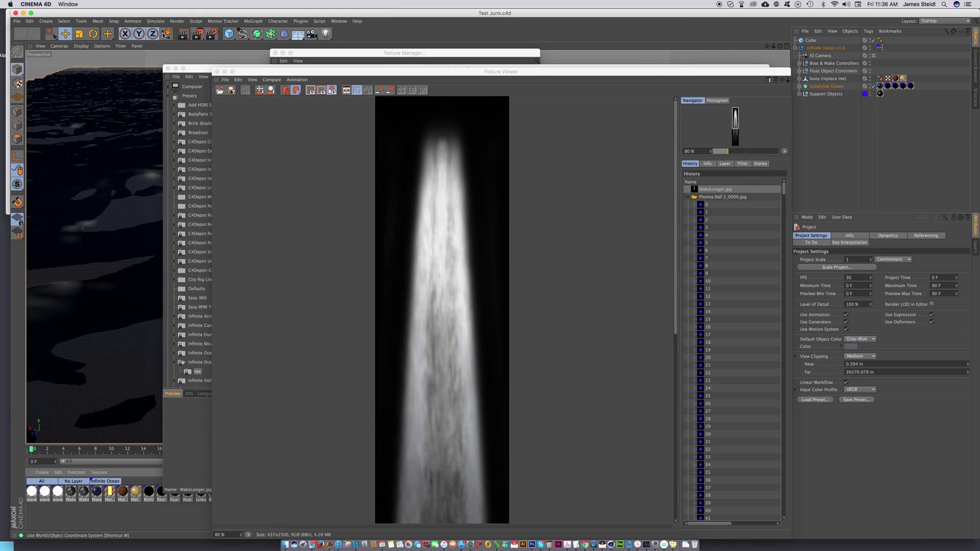
left_click(216, 72)
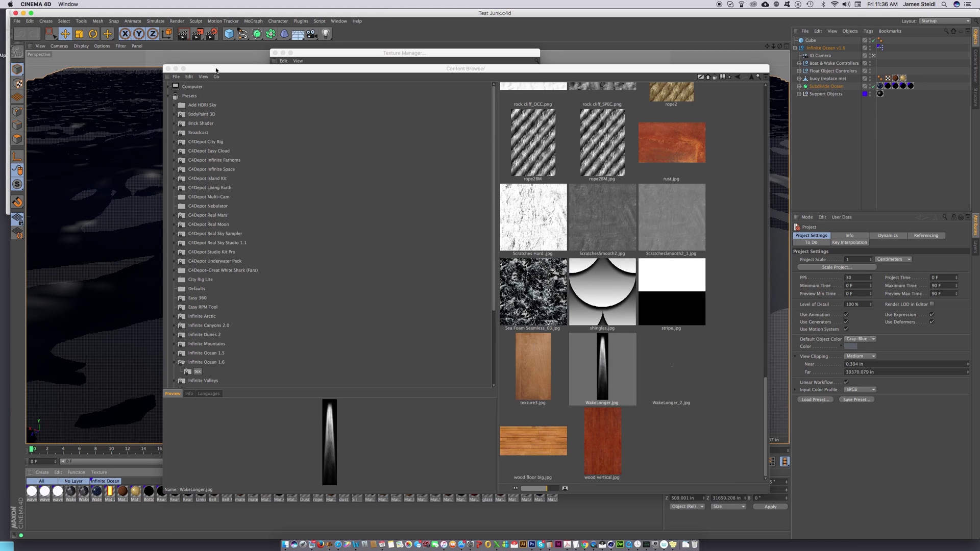
Close the Content Browser, enlarge the Texture Manager to show all columns and rows, and select a WakeLonger.jpg entry
left_click(168, 69)
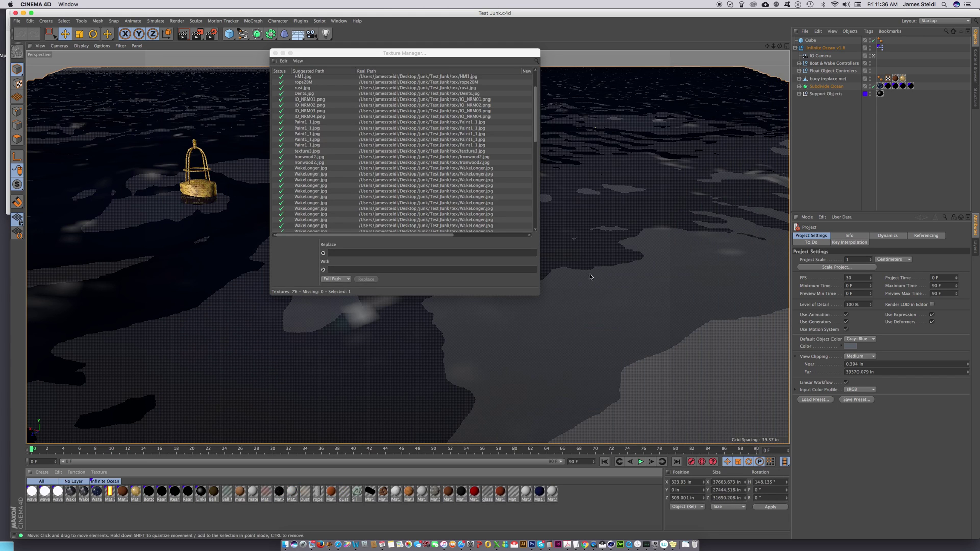
left_click_drag(537, 299, 699, 346)
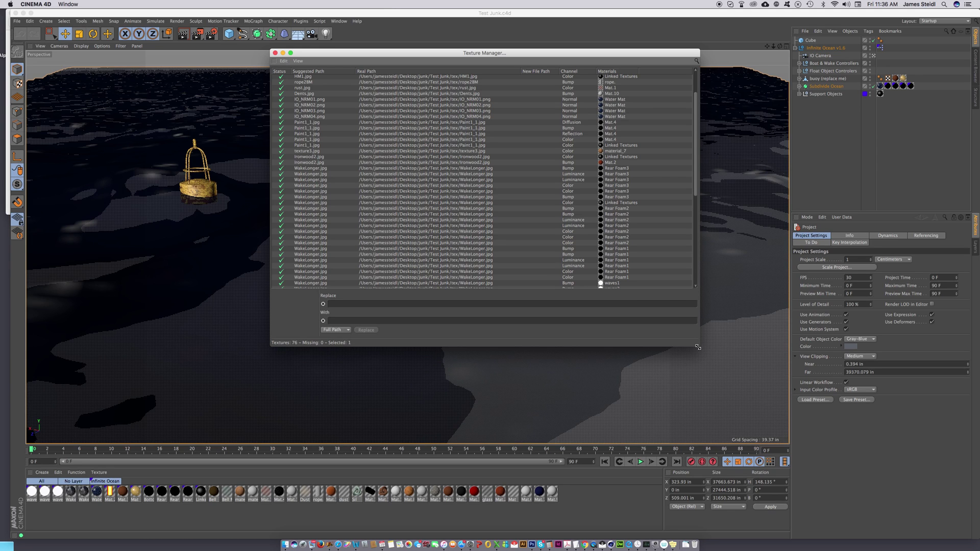
left_click_drag(733, 375, 781, 425)
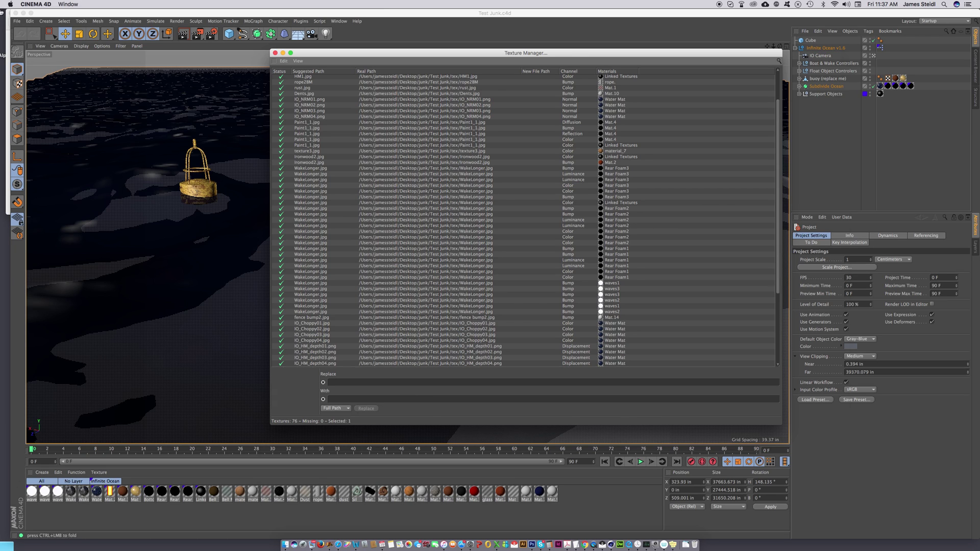
left_click(305, 225)
Put the Rear Foam2 WakeLonger.jpg real path into the Replace field
left_click(306, 225)
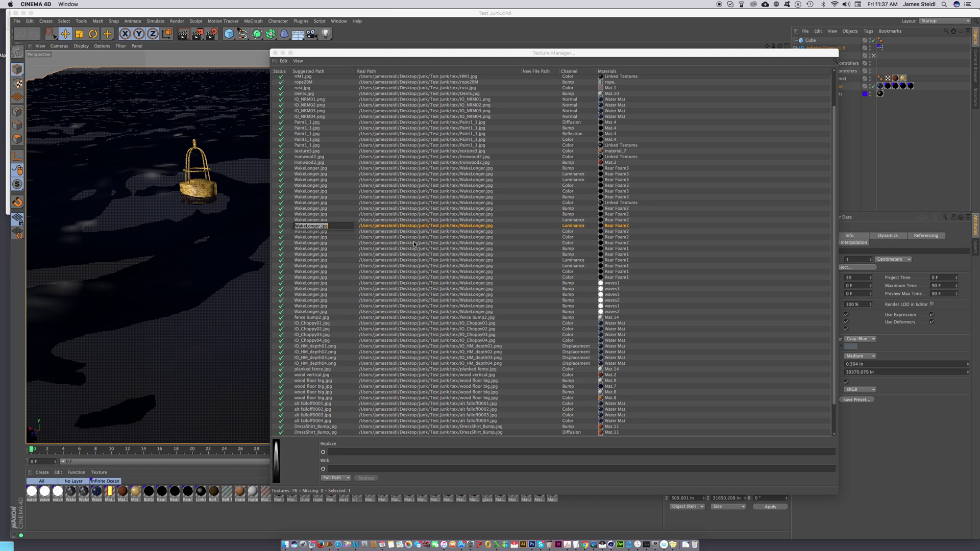
key("Tab")
key("super+c")
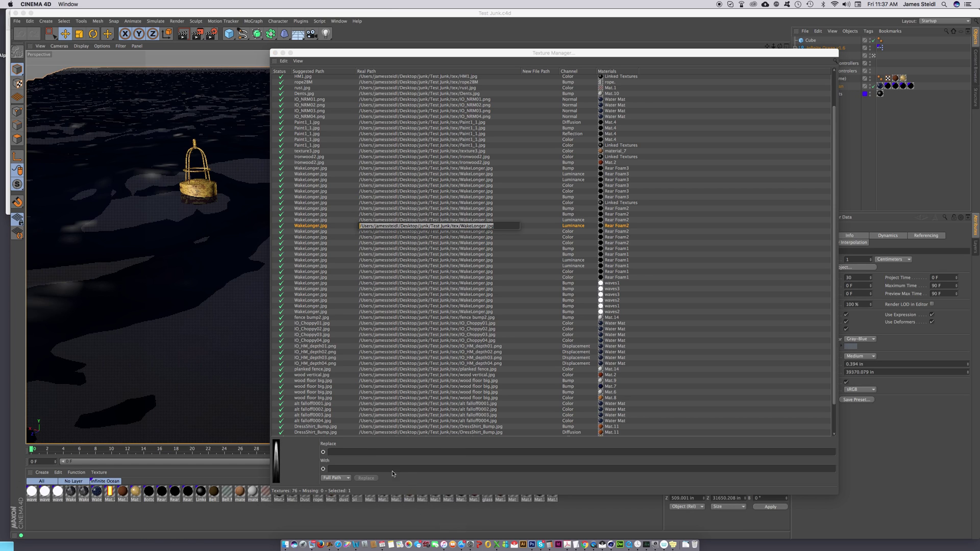
left_click(371, 453)
key("super+v")
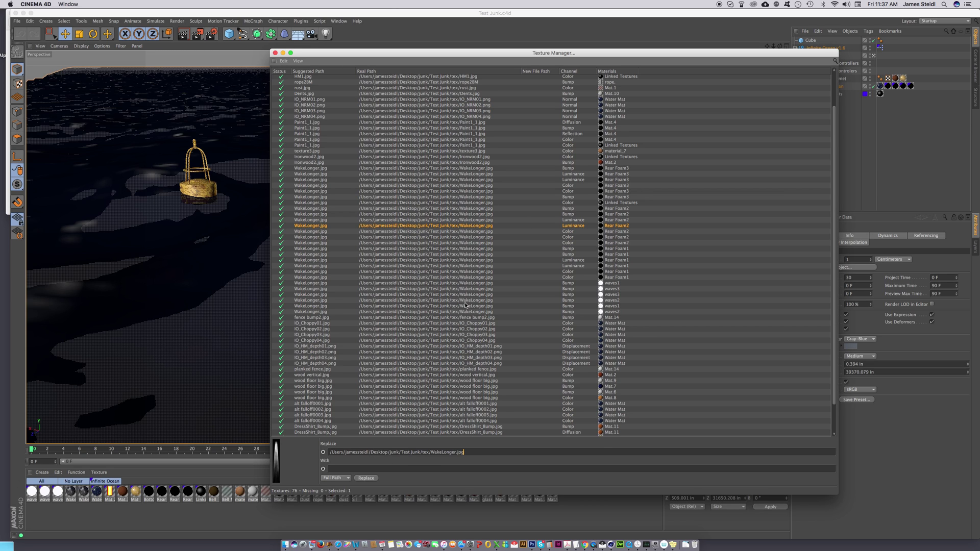
Paste the wood floor big.jpg path into the With field
scroll(465, 305, "down", 2)
double_click(445, 353)
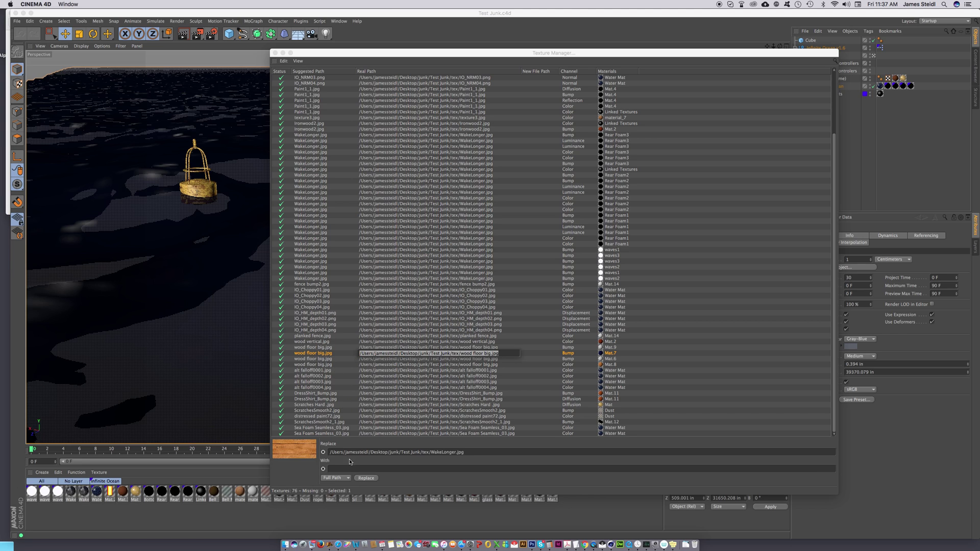
left_click(362, 468)
type("/Users/jamessteidl/Desktop/junk/Test Junk/tex/wood floor big.jpg")
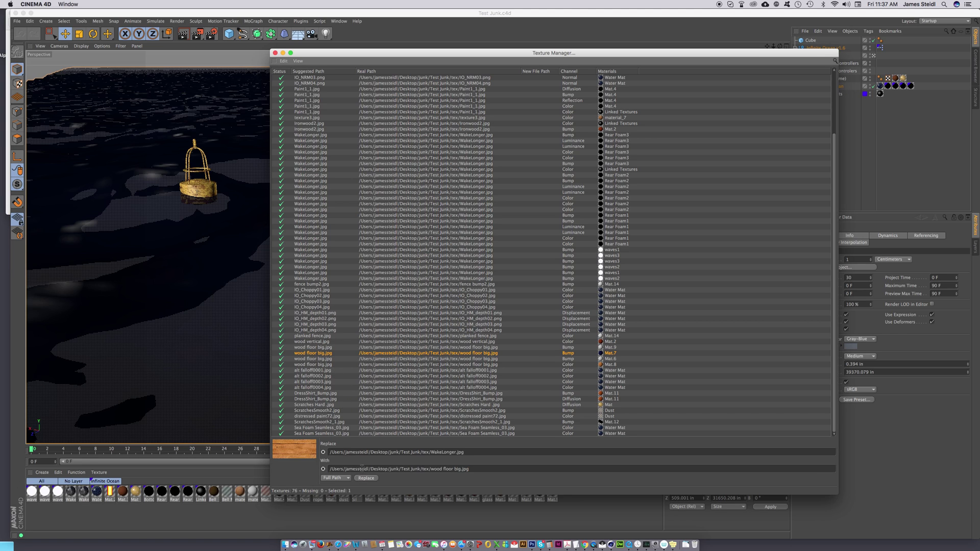
Swap the wood floor file name in the With path for WakeLonger.jpg and select the Replace path's folder part
triple_click(430, 468)
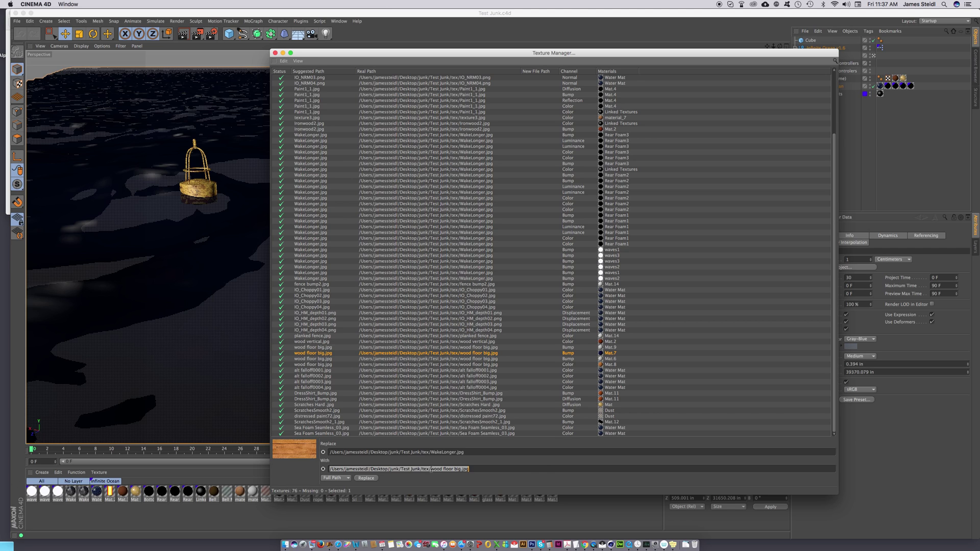
left_click(441, 469)
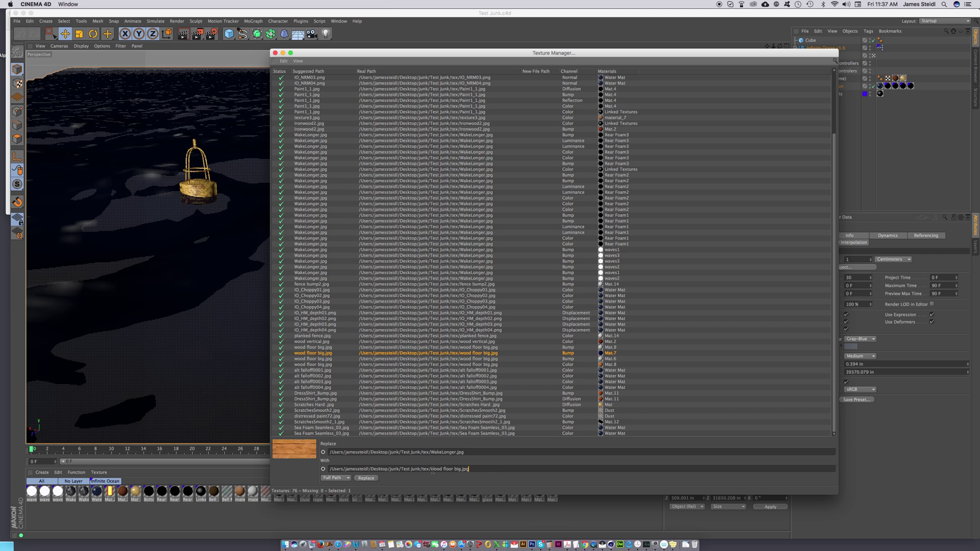
left_click_drag(431, 468, 469, 469)
key("BackSpace")
double_click(302, 208)
key("super+c")
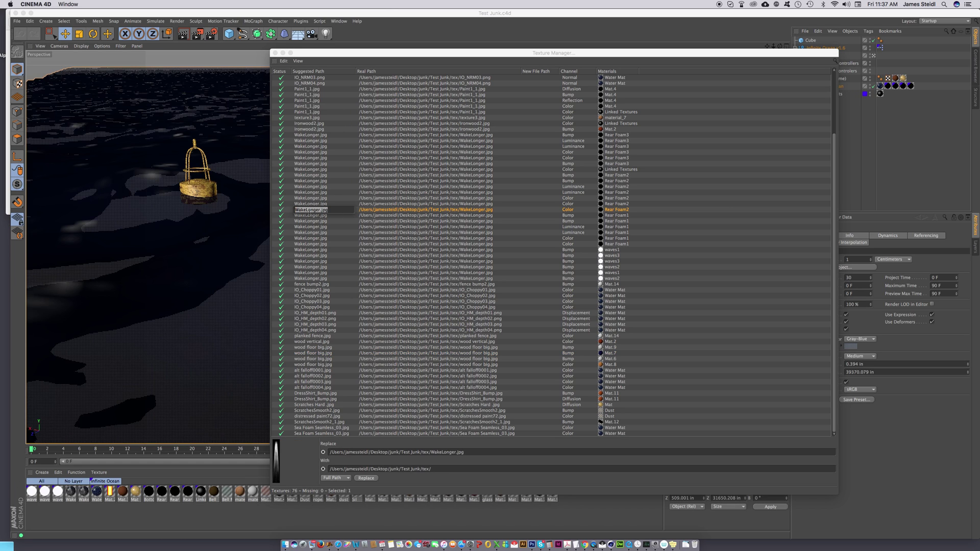
left_click(460, 469)
key("super+v")
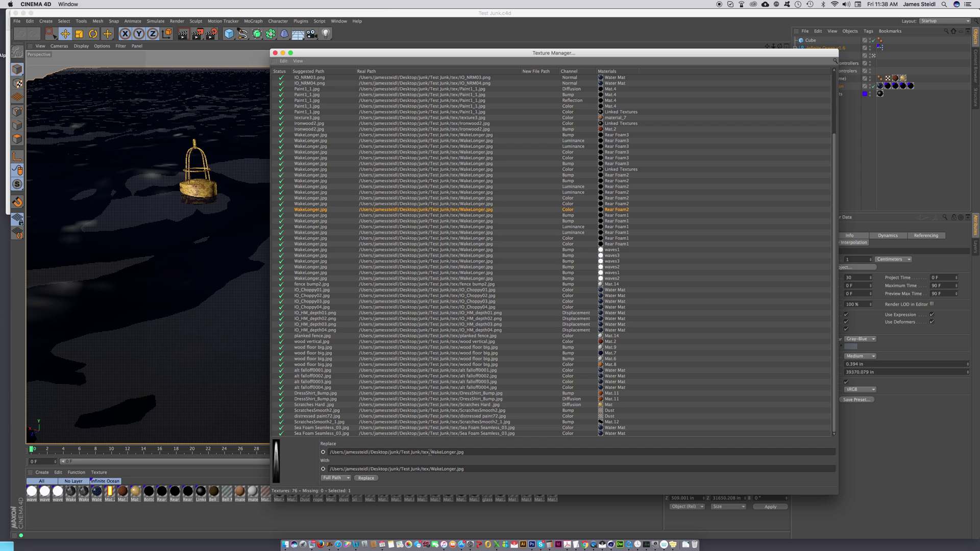
left_click_drag(430, 452, 329, 452)
Trim the Replace field to WakeLonger.jpg and apply the replacement with the tex-folder path
key("BackSpace")
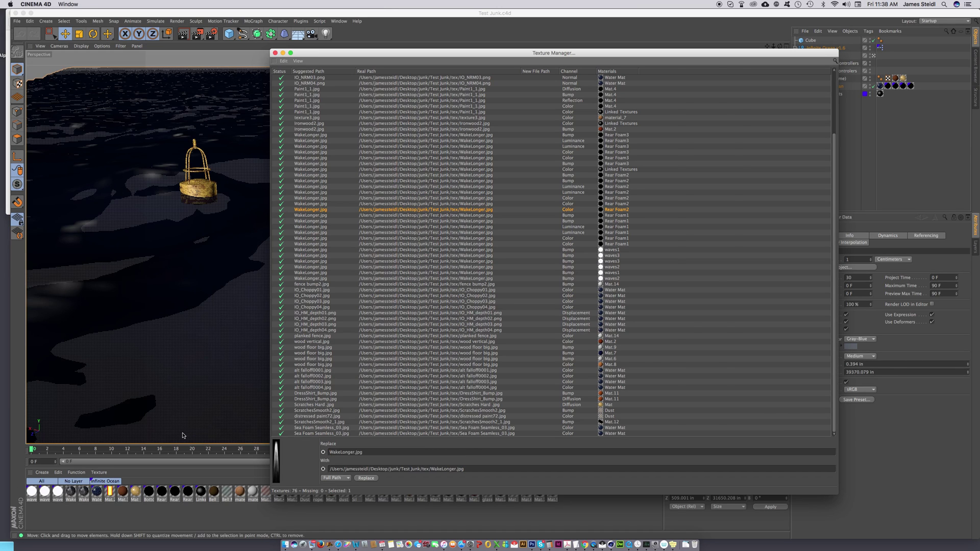
key("Return")
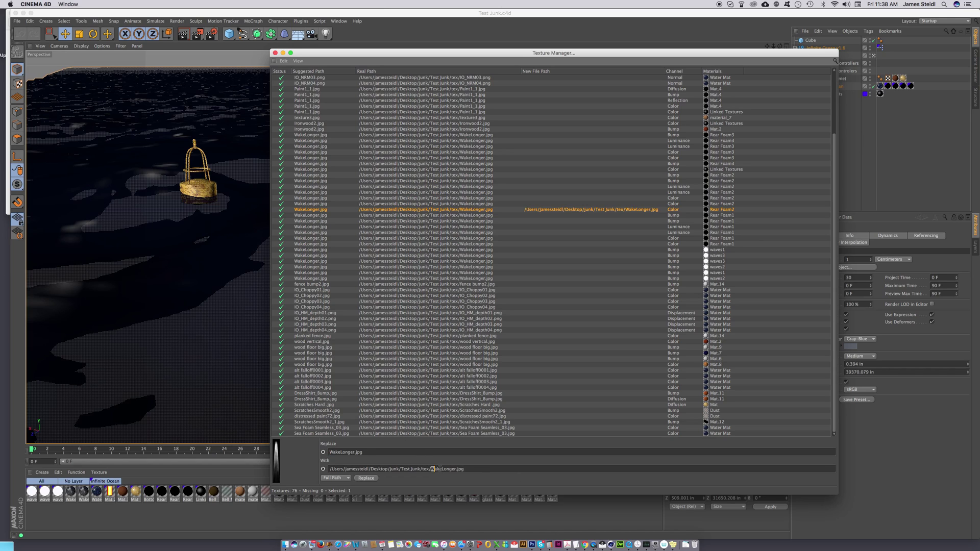
left_click_drag(431, 469, 542, 478)
left_click(363, 479)
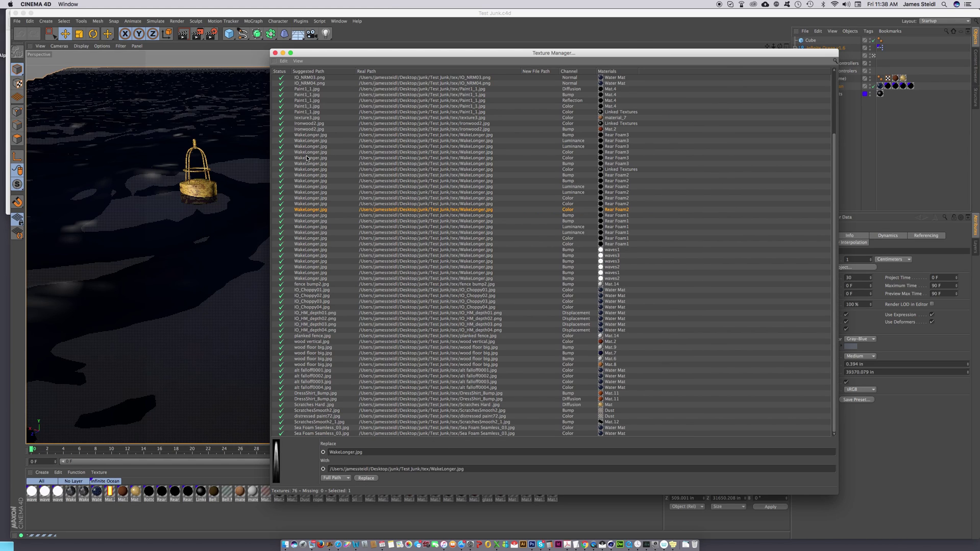